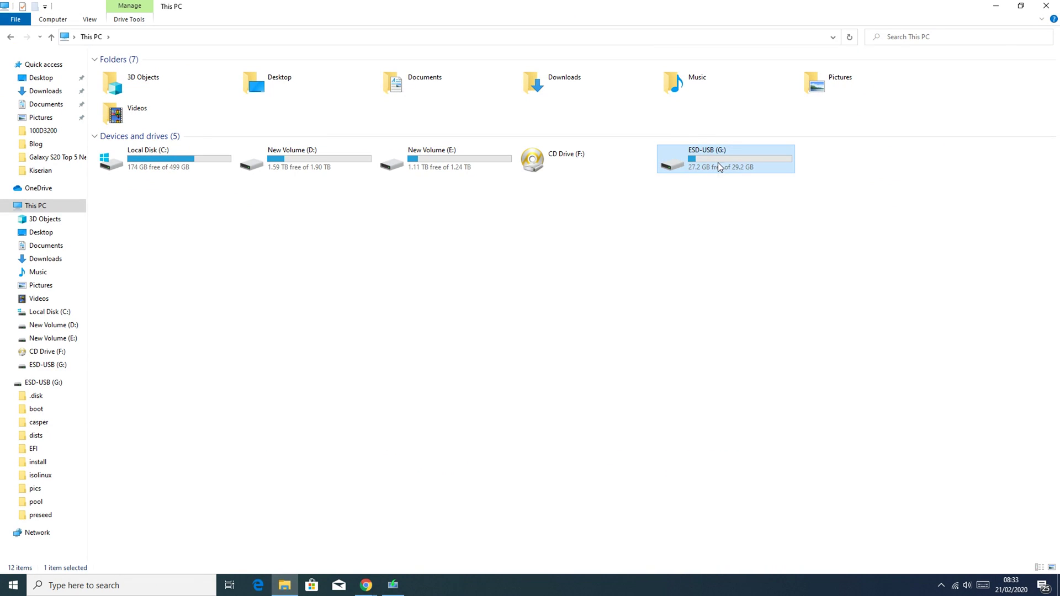
# - Open the context menu for the ESD-USB (G:) flash drive in This PC
pyautogui.rightClick(719, 167)
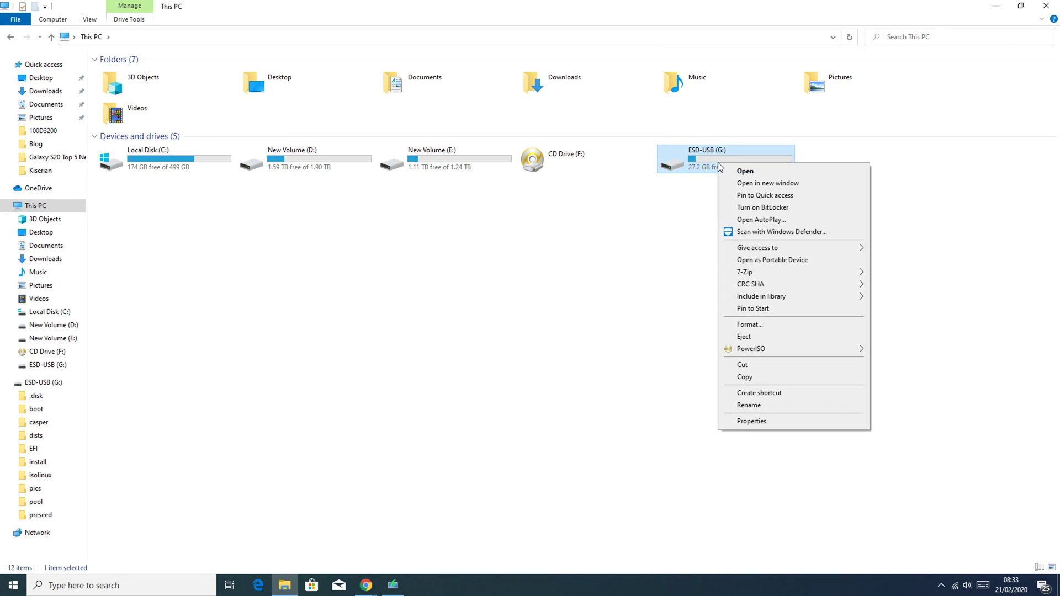
# - Format ESD-USB (G:) as FAT32 with volume label 'Windows 10' and start formatting
pyautogui.click(788, 325)
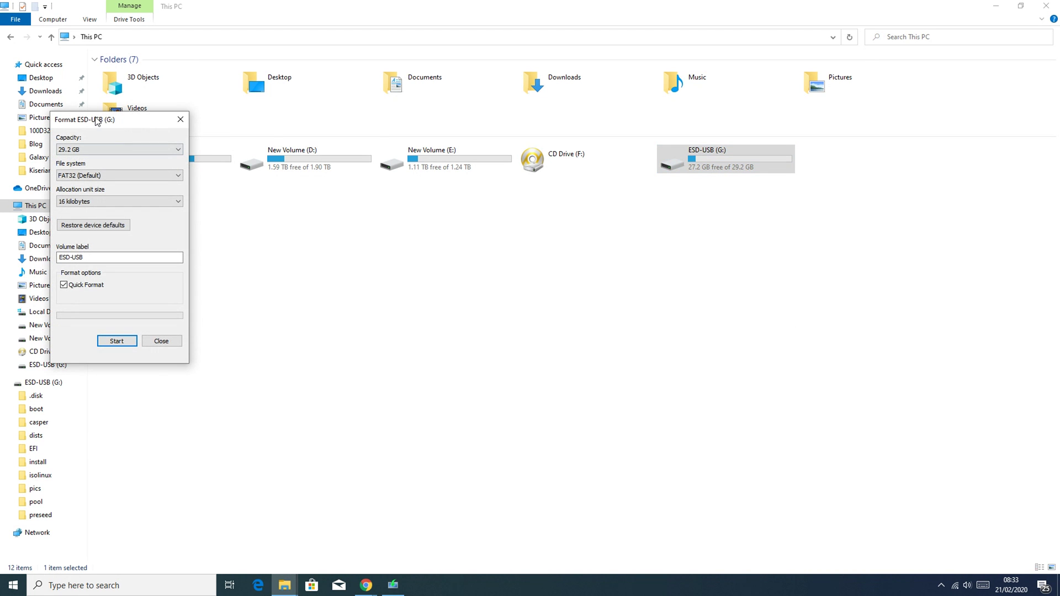
pyautogui.moveTo(122, 127); pyautogui.dragTo(505, 196)
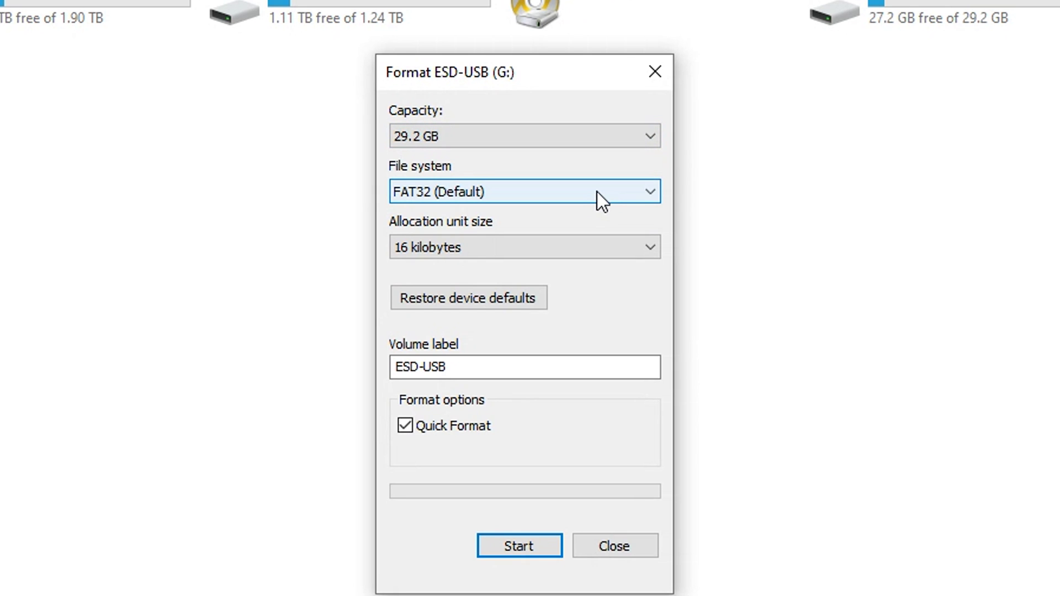
pyautogui.click(651, 194)
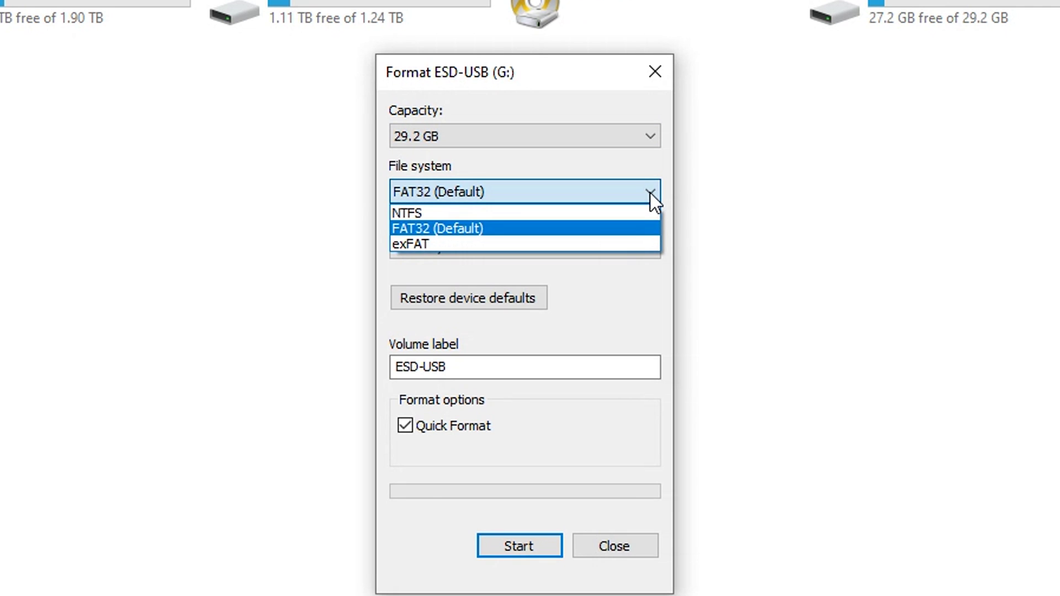
pyautogui.click(616, 229)
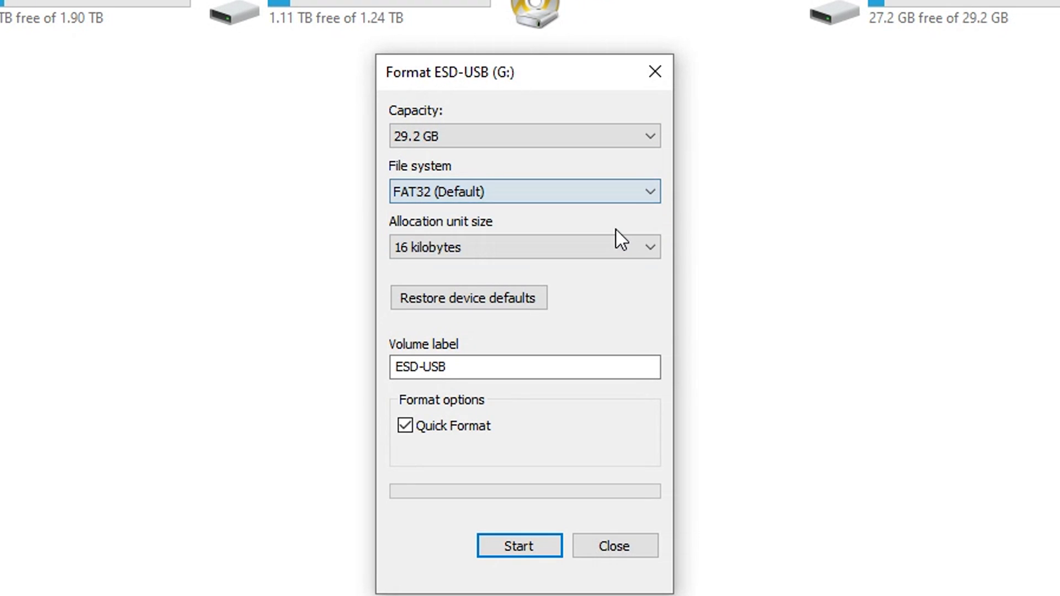
pyautogui.click(510, 364)
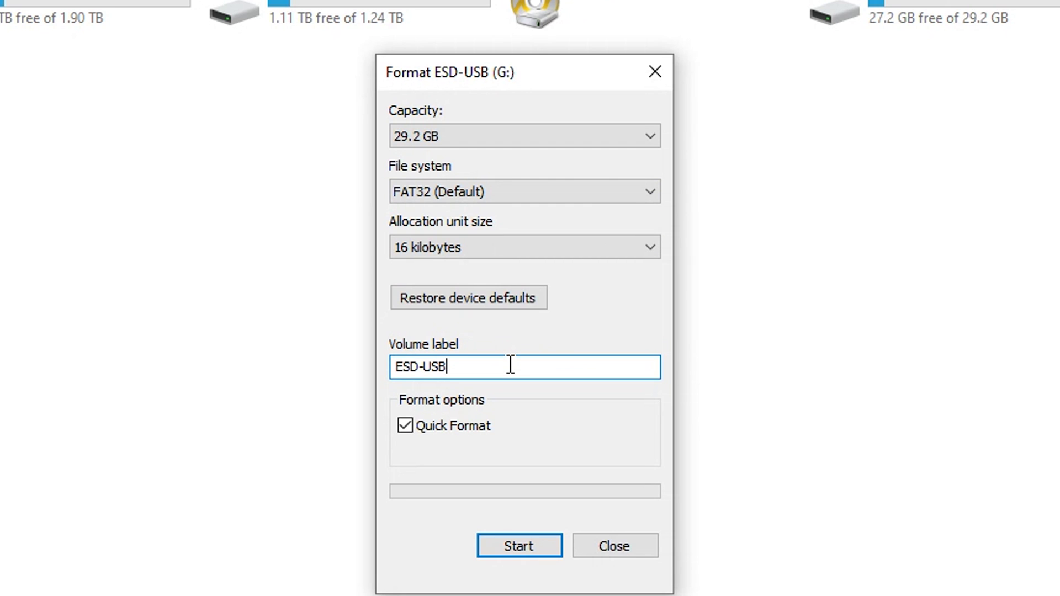
pyautogui.press('BackSpace')
pyautogui.press('BackSpace')
pyautogui.press('BackSpace')
pyautogui.press('BackSpace')
pyautogui.press('BackSpace')
pyautogui.press('BackSpace')
pyautogui.press('BackSpace')
pyautogui.write('Windows 10')
pyautogui.click(518, 542)
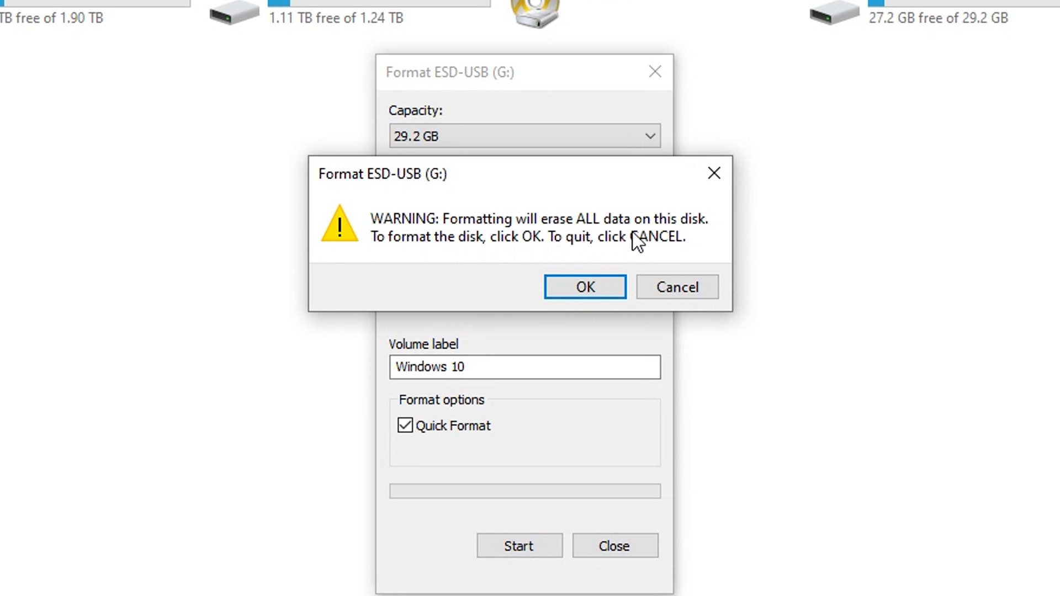
# - Confirm erasing the drive, acknowledge Format Complete, and close the Format window
pyautogui.click(574, 286)
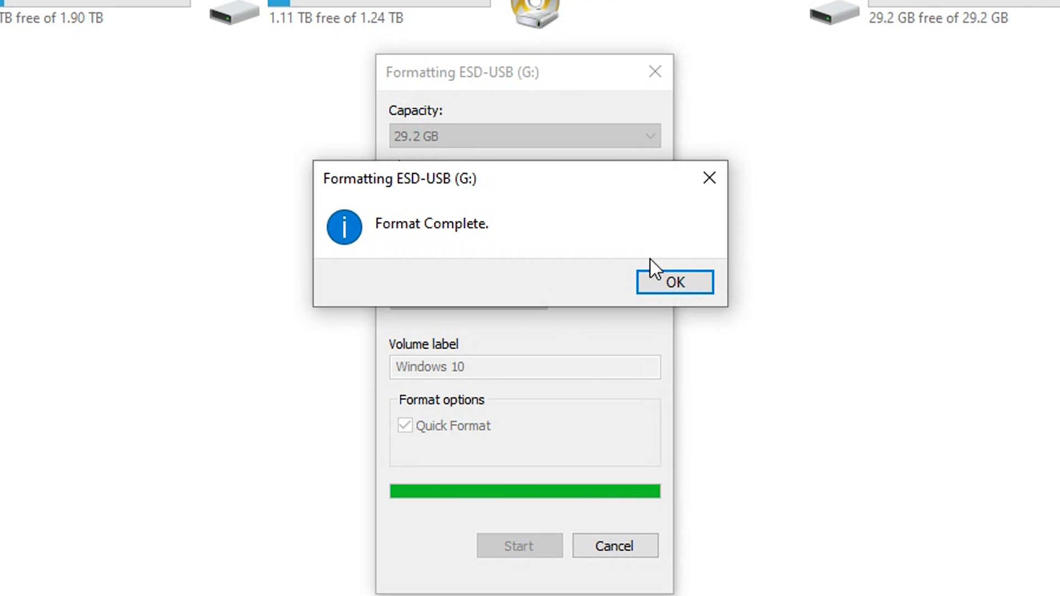
pyautogui.click(662, 285)
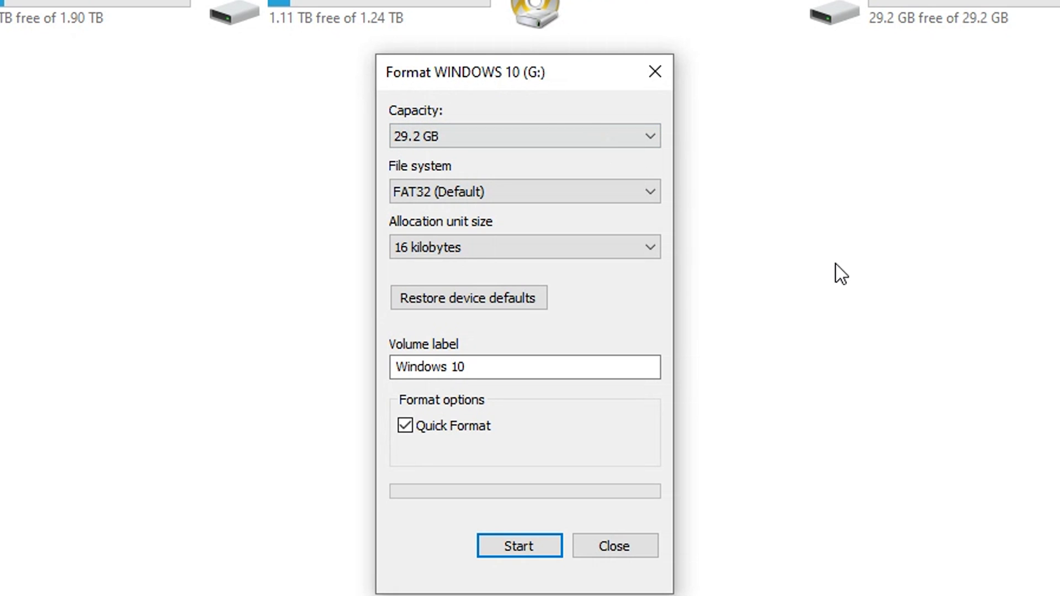
pyautogui.click(652, 77)
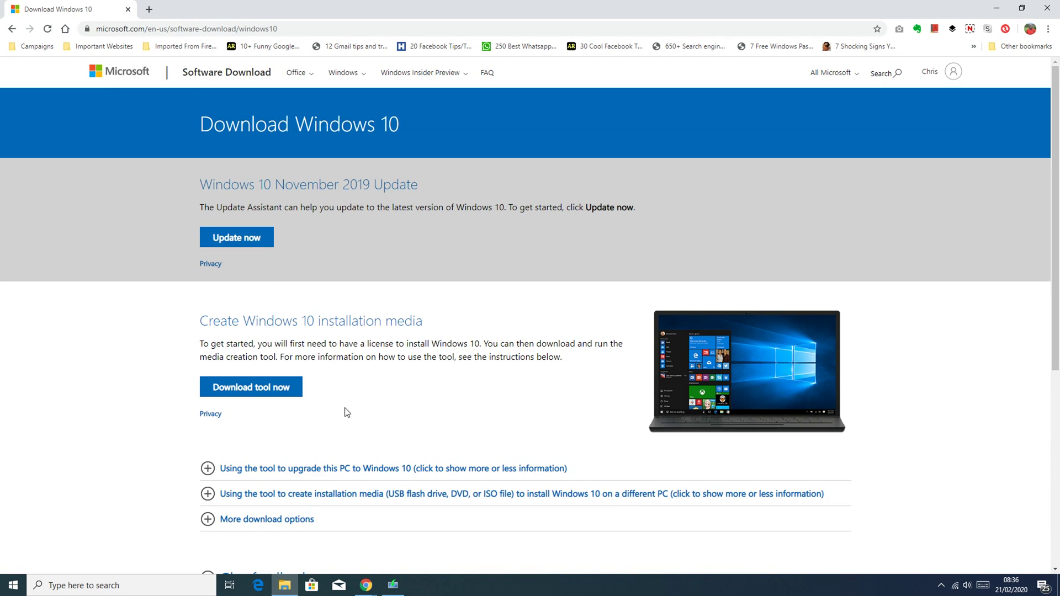
# - Download the Media Creation Tool installer and save it to the Desktop
pyautogui.click(270, 387)
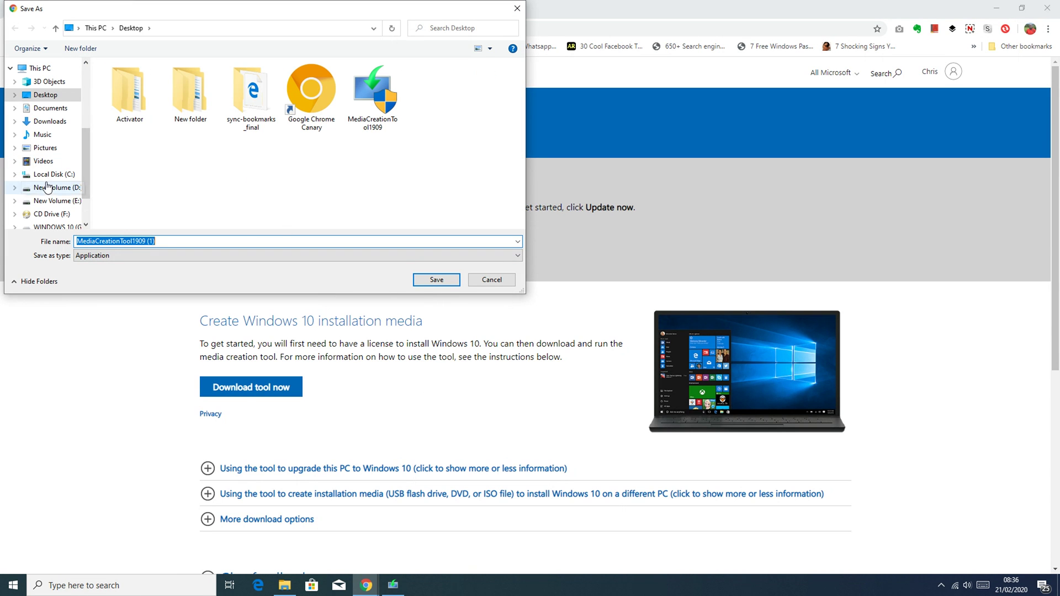
pyautogui.click(27, 89)
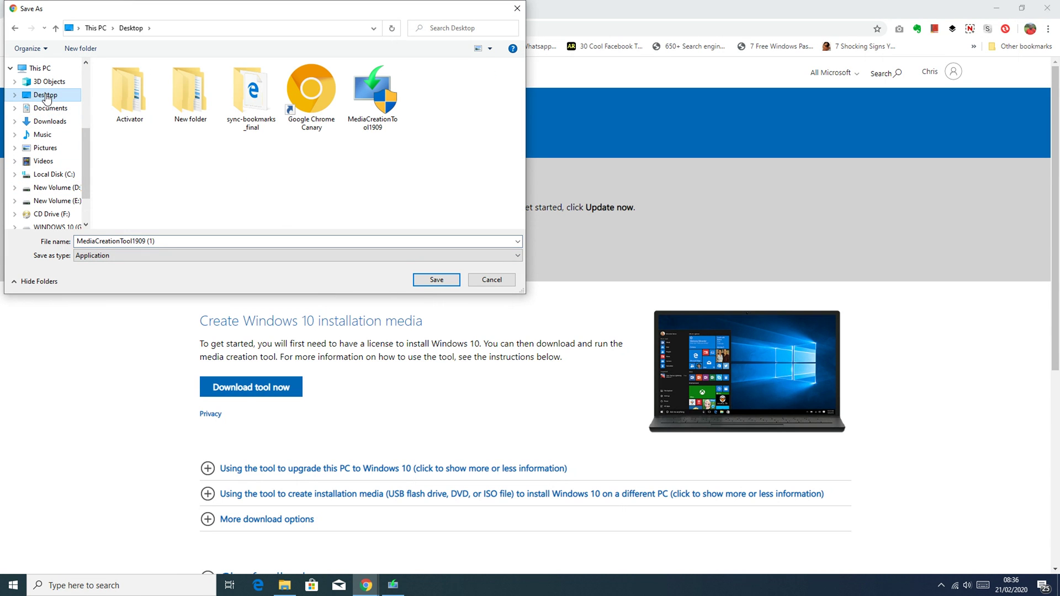
pyautogui.click(433, 282)
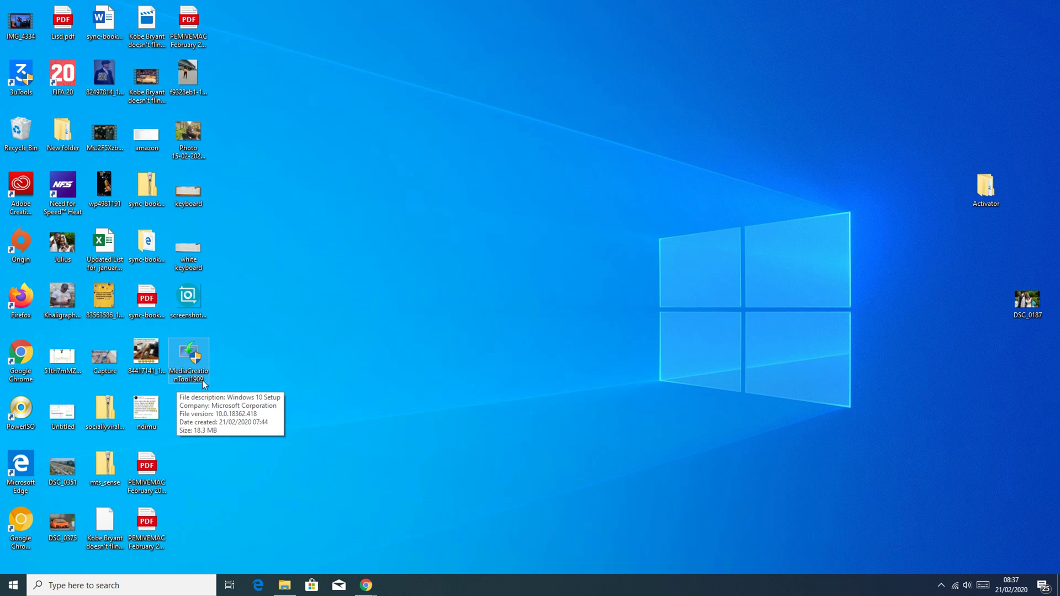
# - Launch MediaCreationTool from the desktop and accept its license terms
pyautogui.click(189, 358)
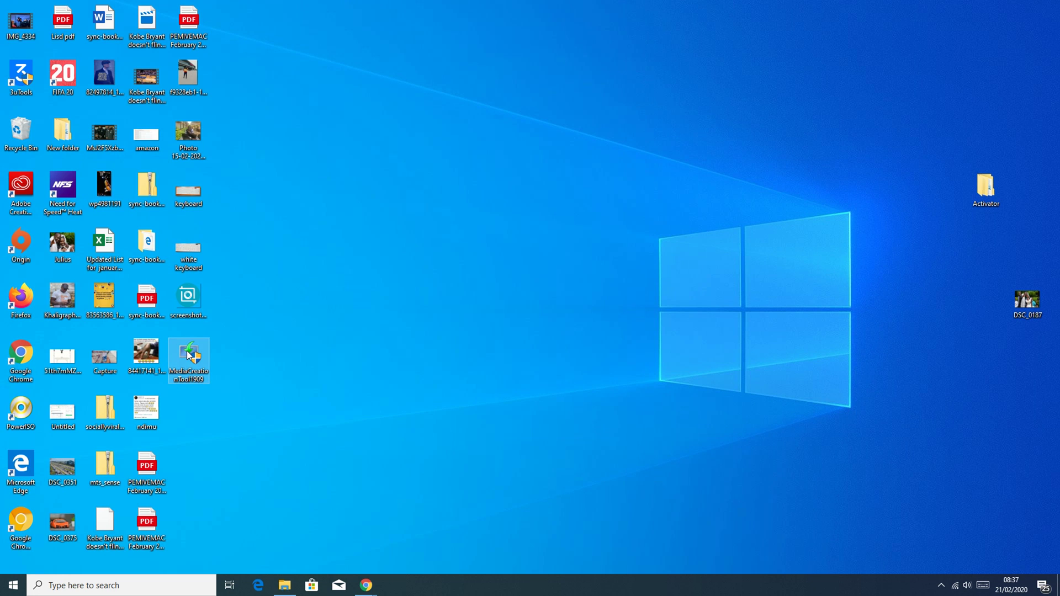
pyautogui.doubleClick(188, 356)
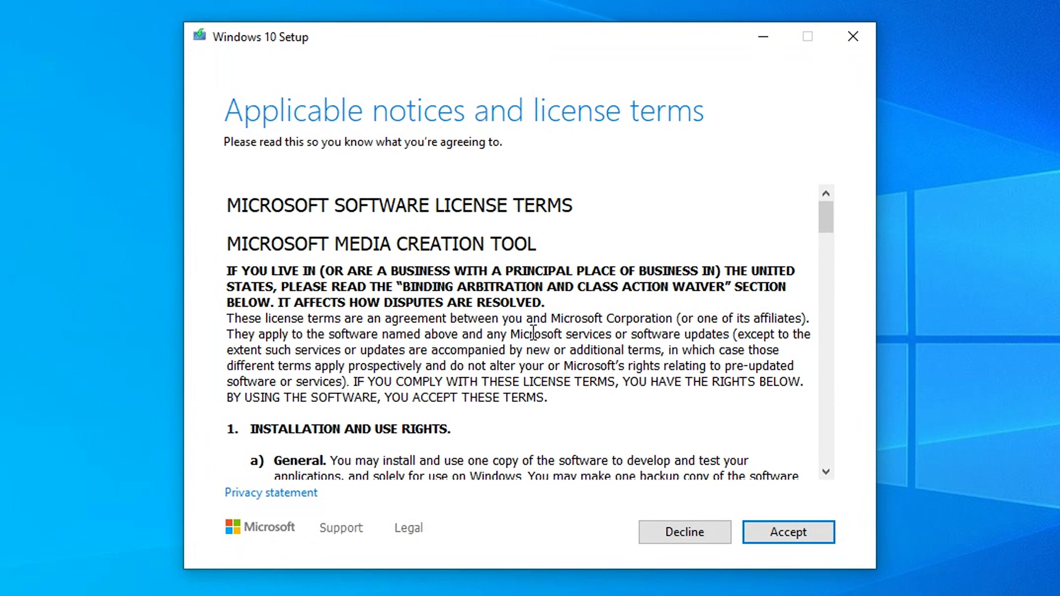
pyautogui.scroll(-4, 525, 332)
pyautogui.scroll(4, 525, 314)
pyautogui.click(785, 535)
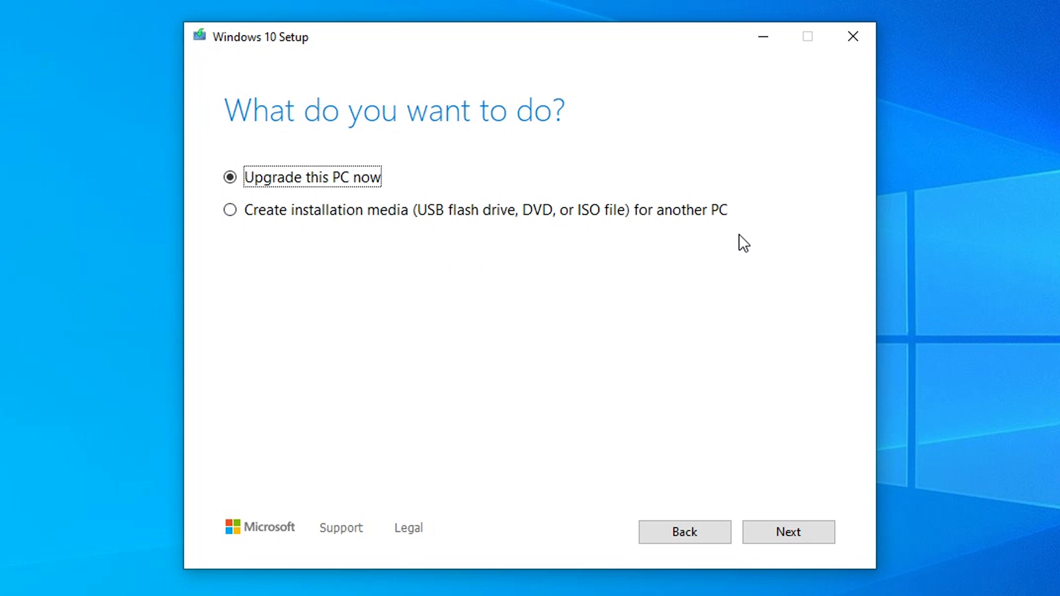
# - Choose to create installation media (USB, DVD or ISO) for another PC
pyautogui.click(232, 217)
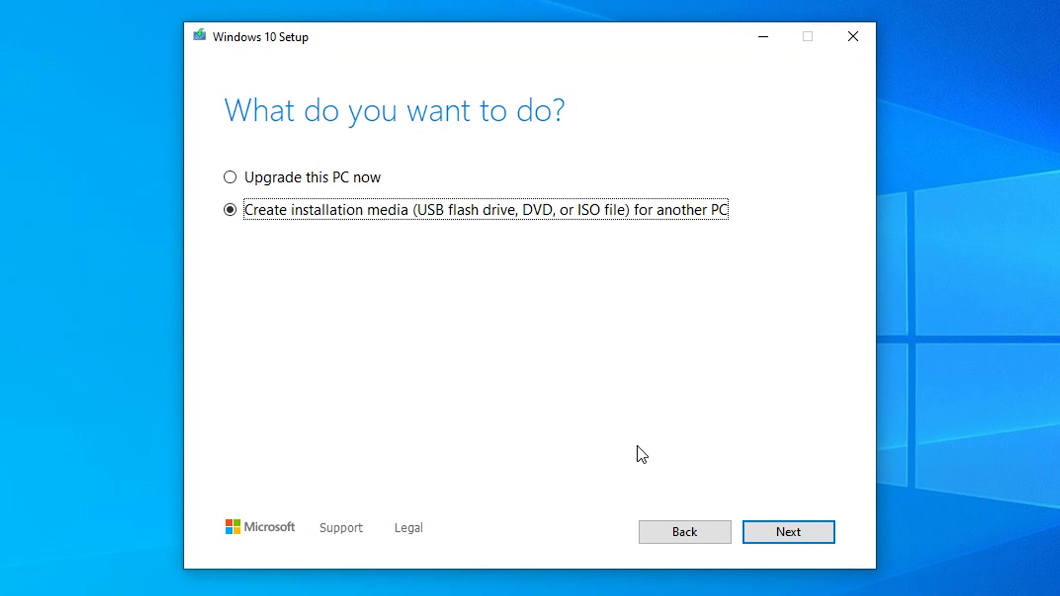
pyautogui.click(797, 538)
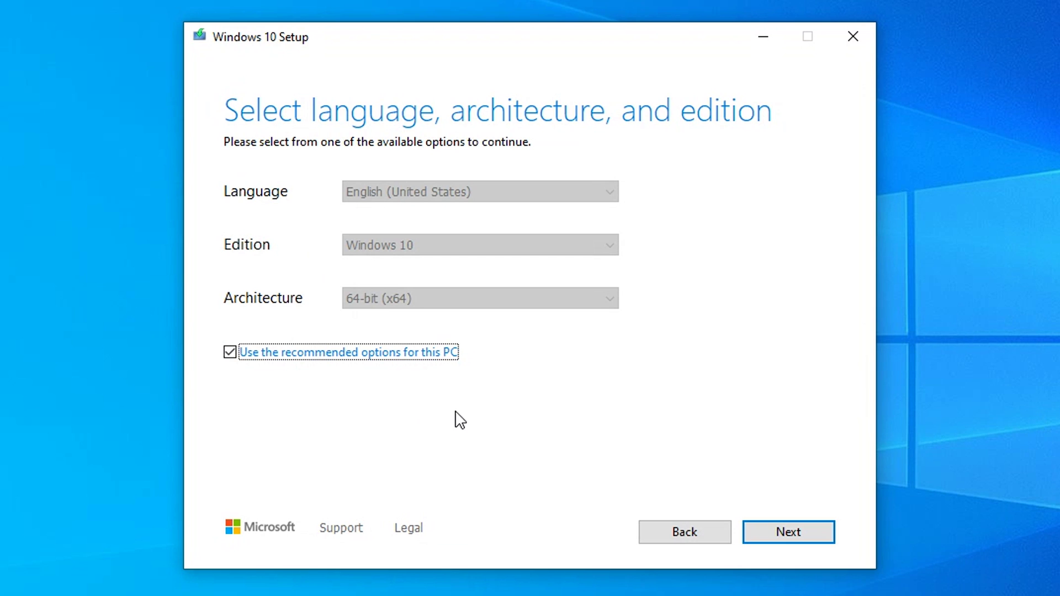
# - Review edition and architecture, keeping recommended English (United States), Windows 10, 64-bit (x64)
pyautogui.click(229, 353)
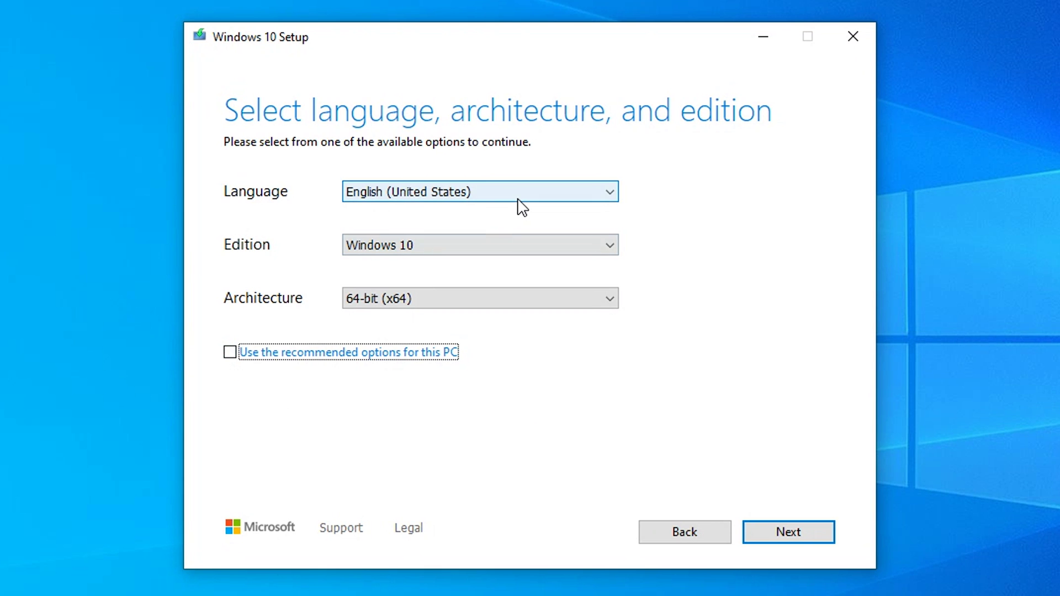
pyautogui.click(498, 248)
pyautogui.click(498, 247)
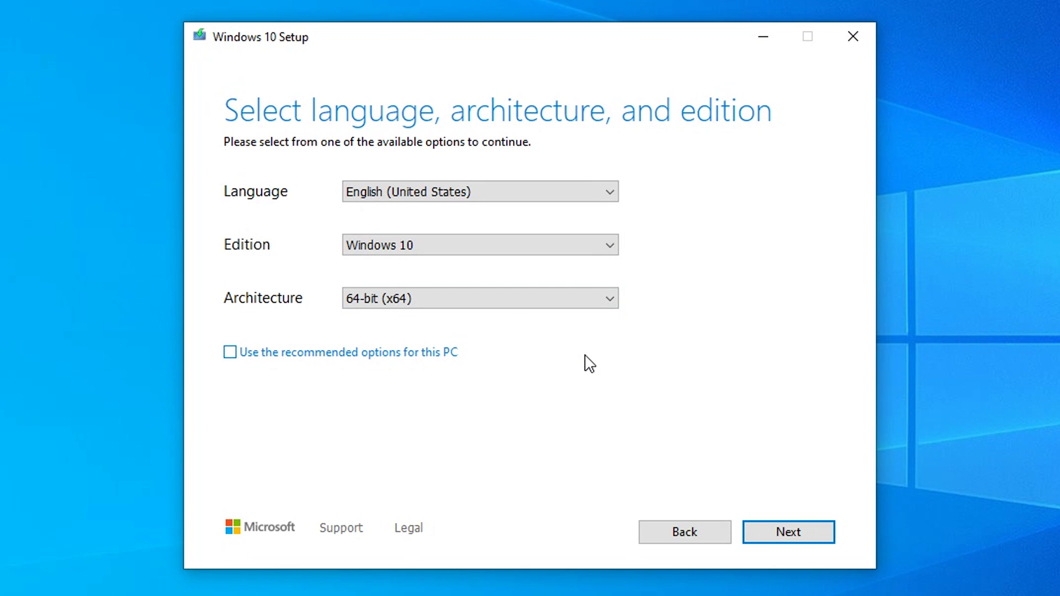
pyautogui.click(583, 297)
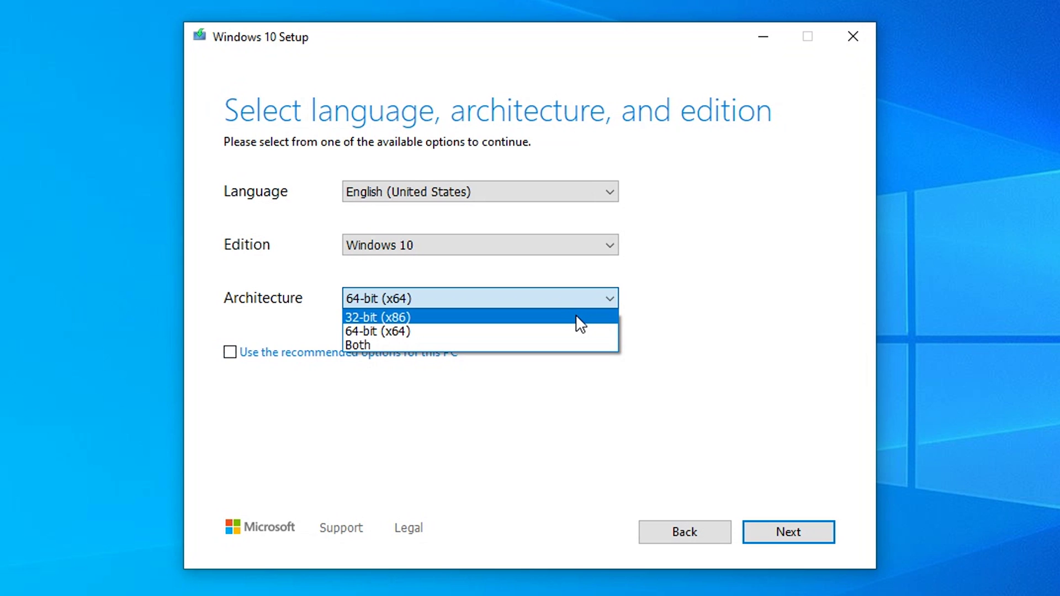
pyautogui.click(788, 337)
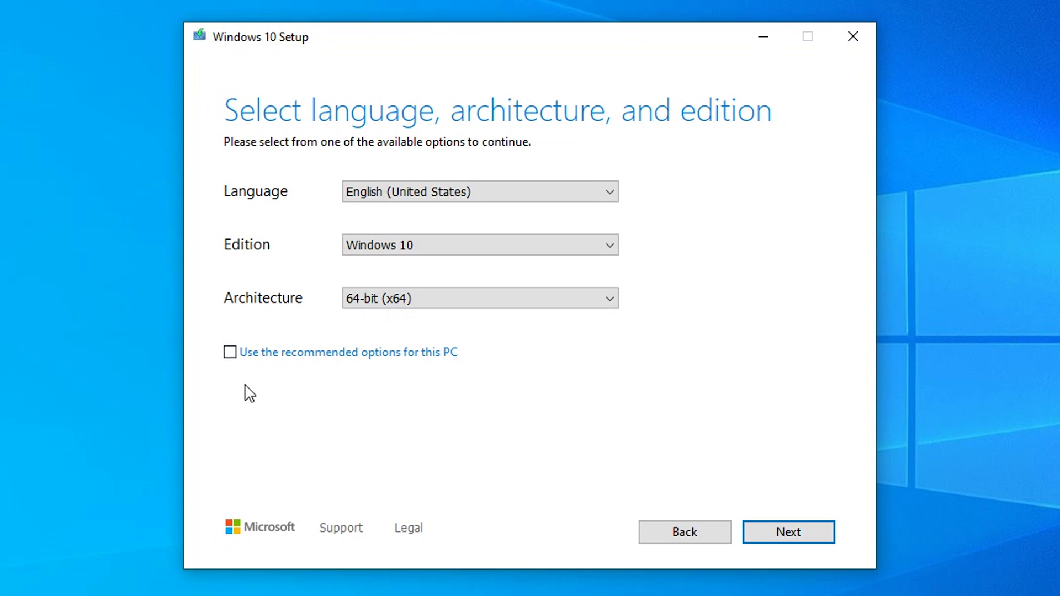
pyautogui.click(230, 354)
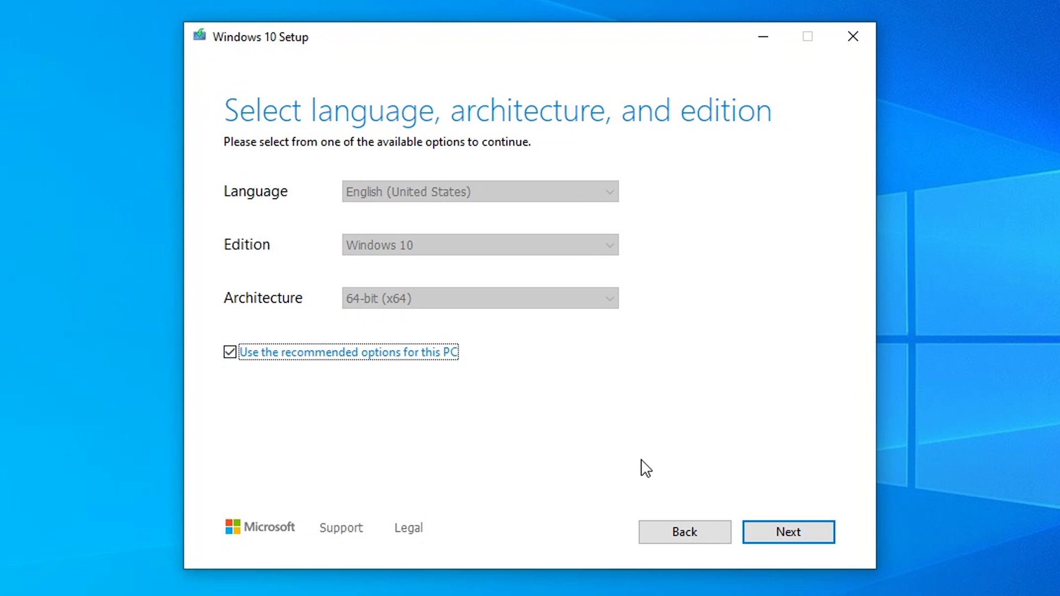
pyautogui.click(788, 534)
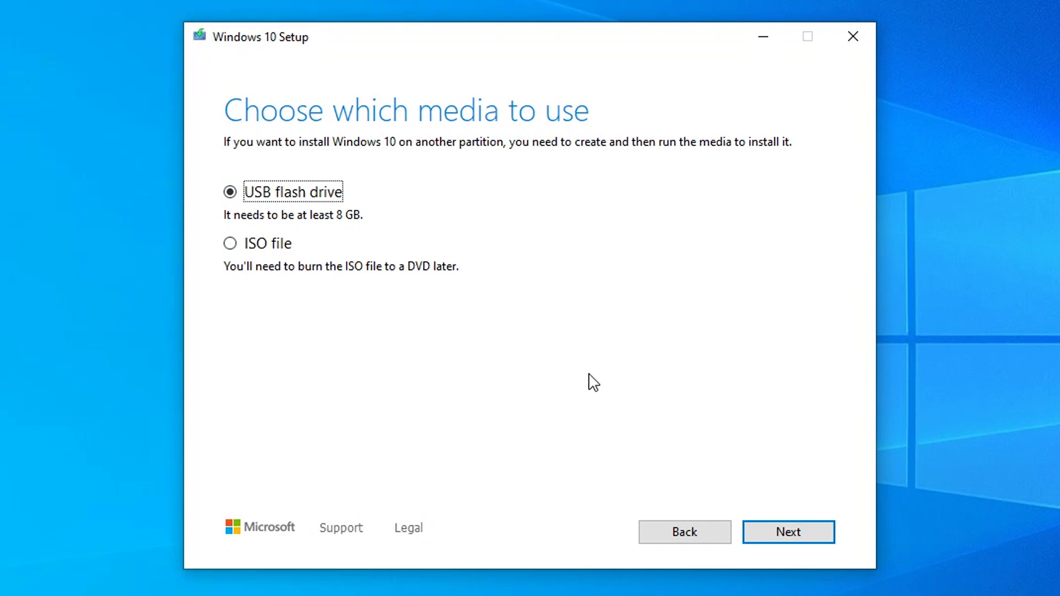
# - Choose USB flash drive media with G: (WINDOWS 10) as target and start the download
pyautogui.click(786, 534)
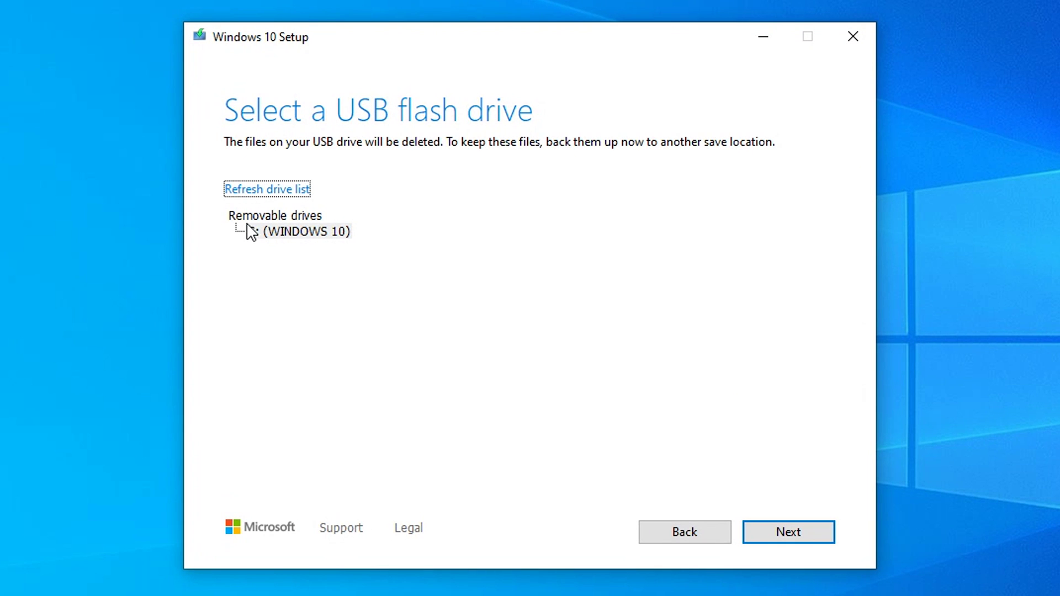
pyautogui.click(291, 238)
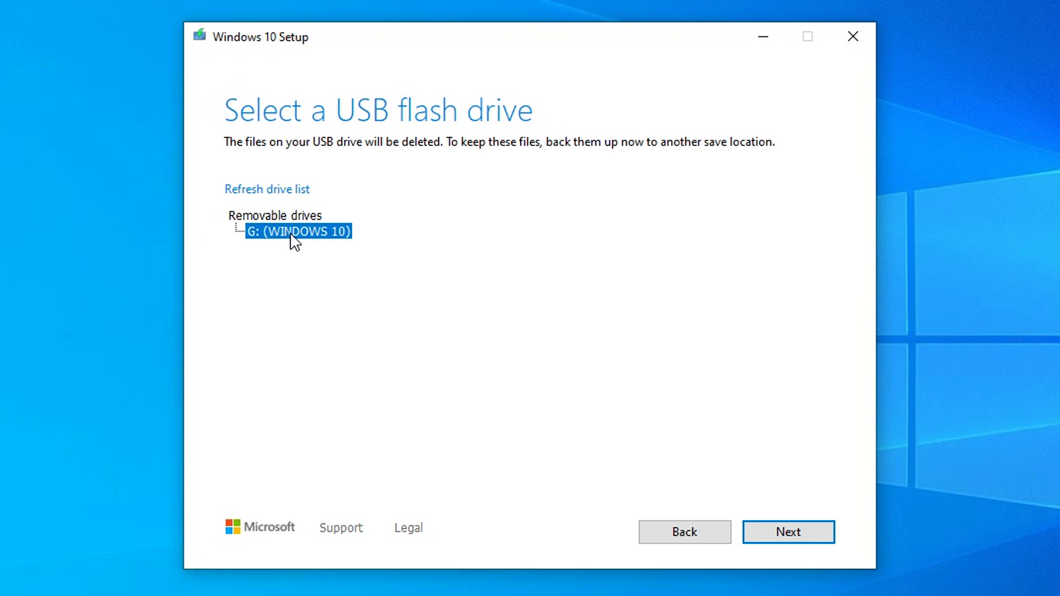
pyautogui.click(814, 531)
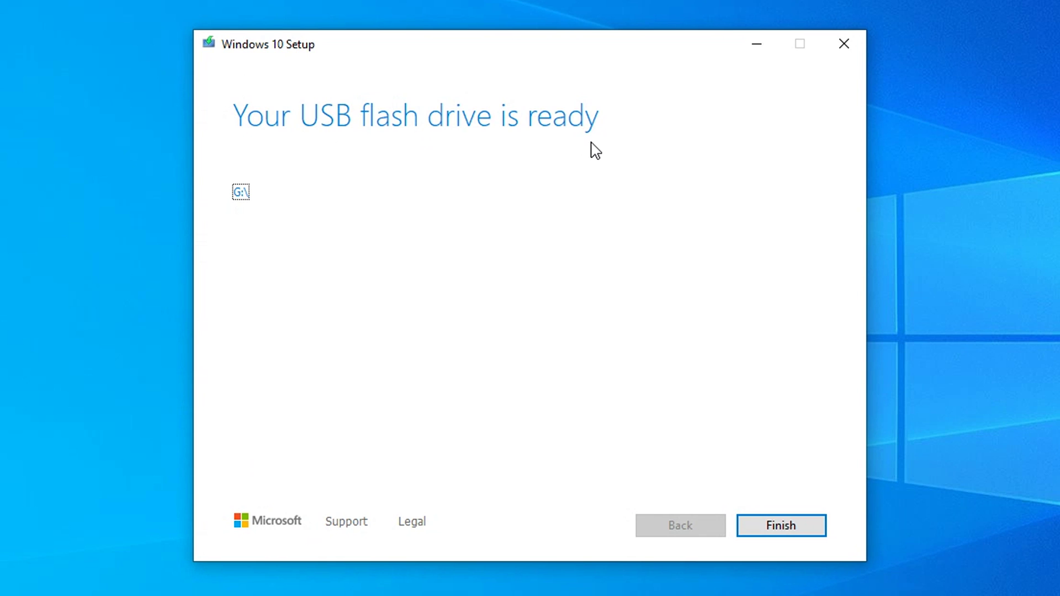
# - Finish setup once the G: USB flash drive is reported ready
pyautogui.click(781, 527)
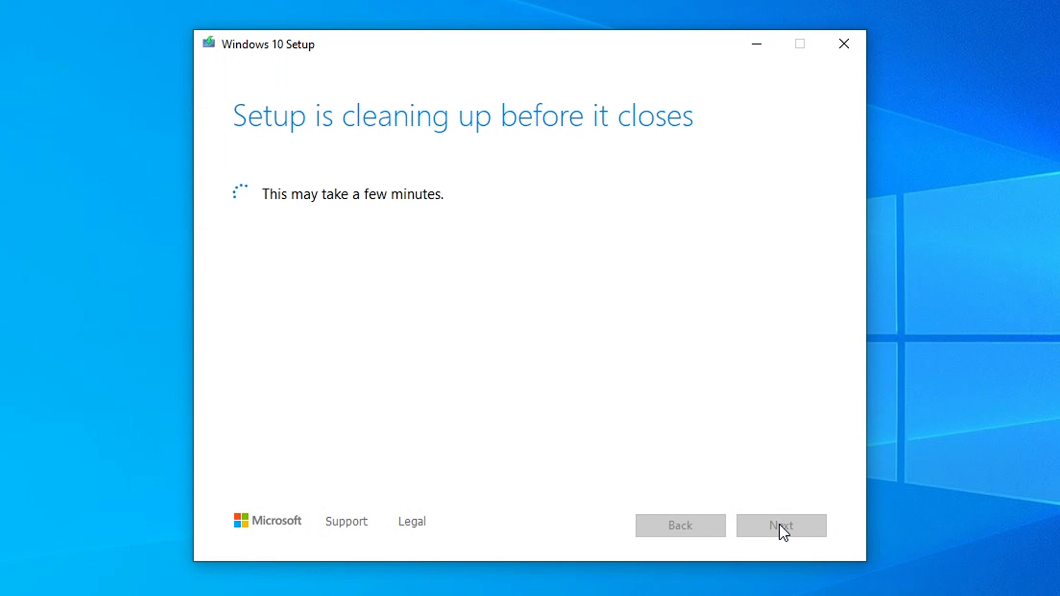